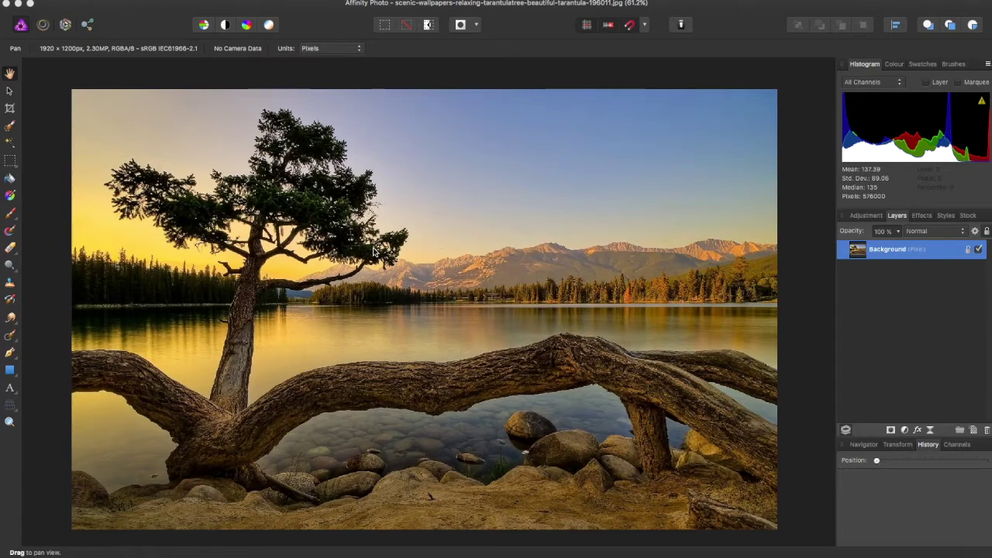
Show the Navigator panel, zoom the photo to 56%, and switch the navigator to Advanced mode.
left_click(864, 445)
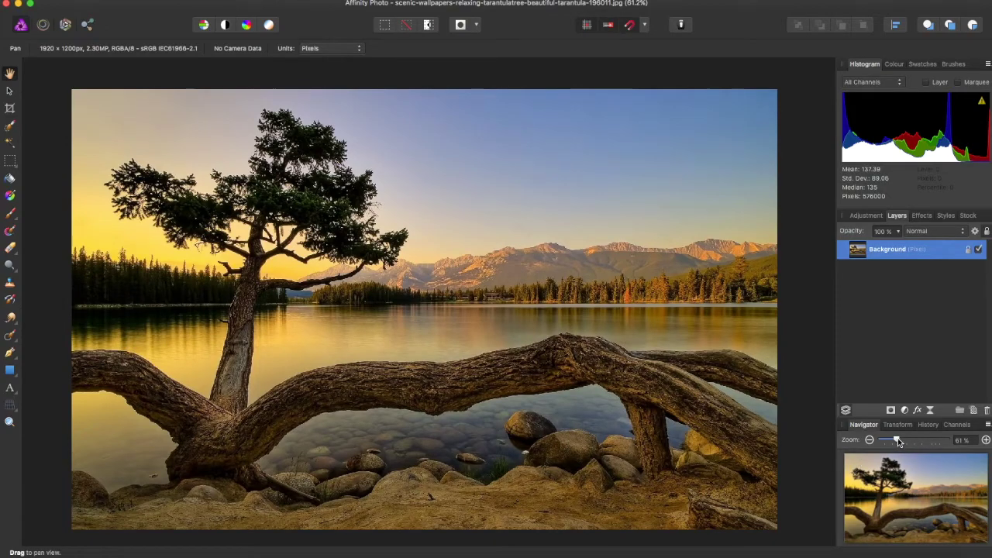
mouse_move(898, 439)
left_mouse_down()
mouse_move(925, 439)
mouse_move(886, 439)
mouse_move(896, 440)
left_mouse_up()
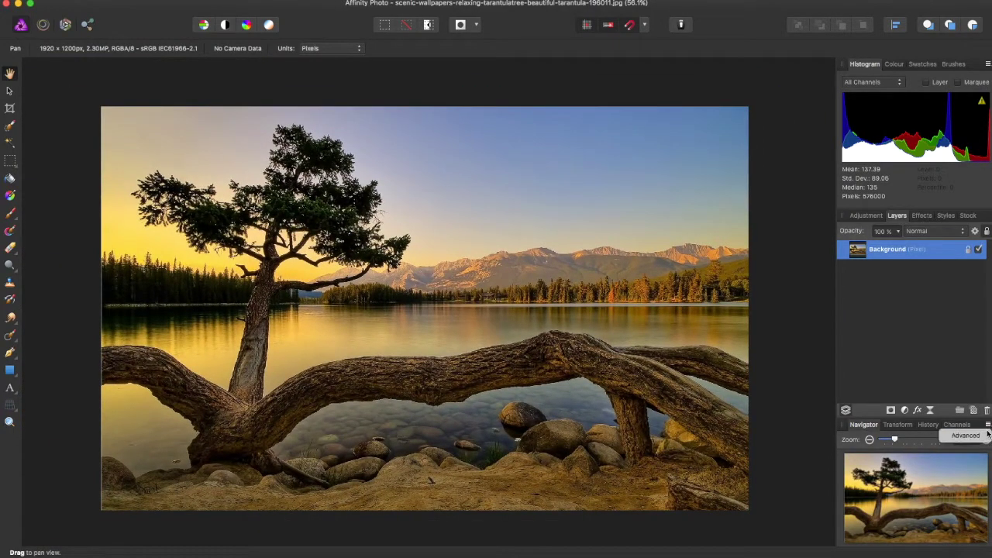
left_click(985, 436)
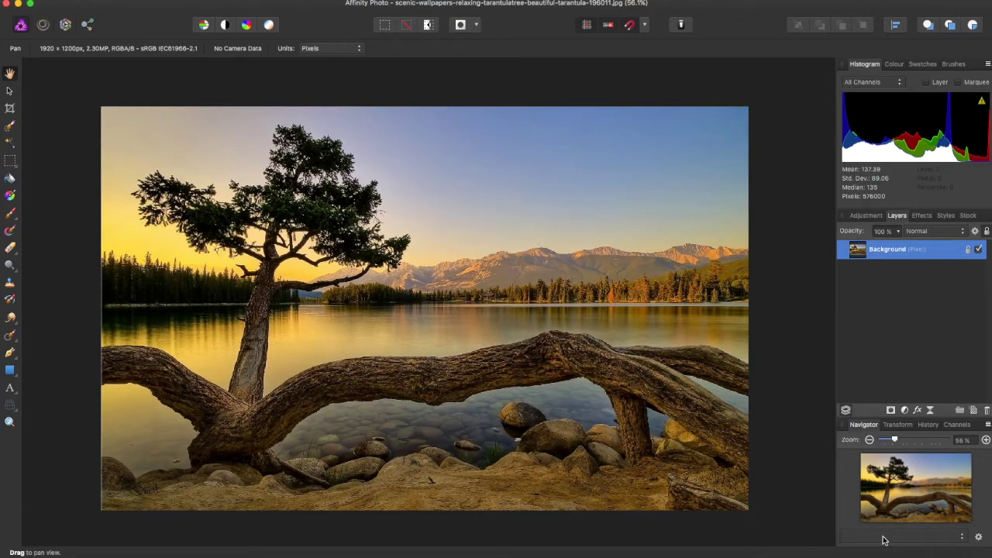
left_click(978, 541)
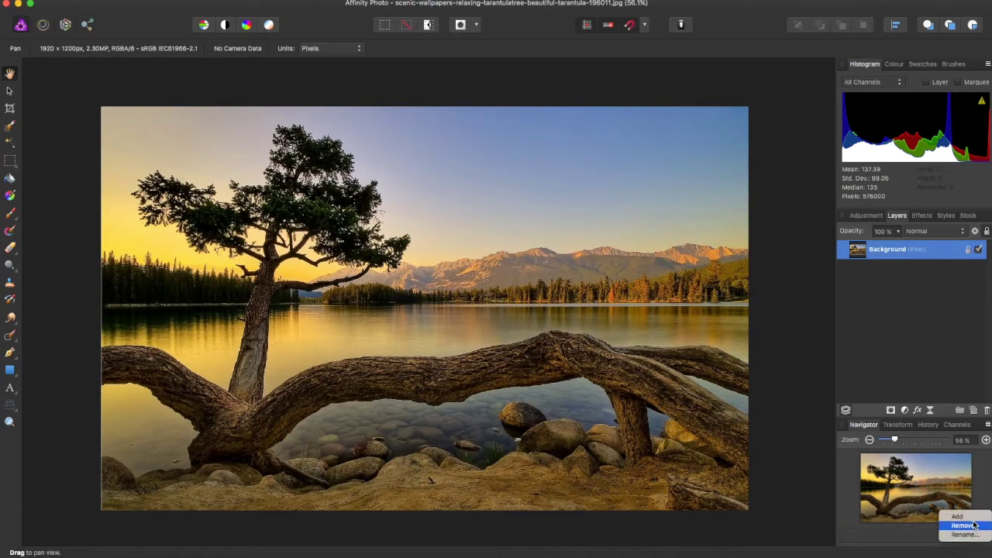
Save view points for the whole photo and for the tree at 100%.
left_click(974, 522)
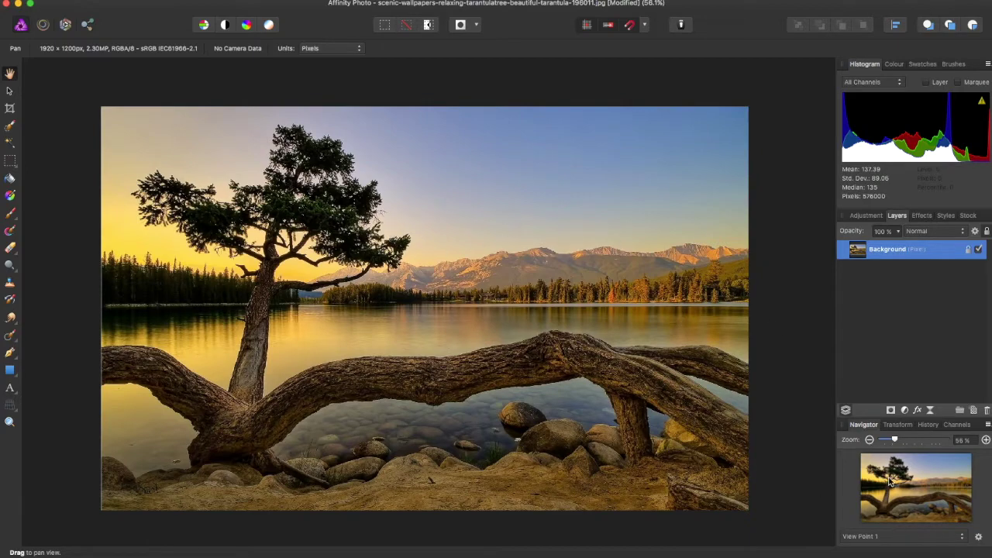
left_click_drag(896, 442, 915, 441)
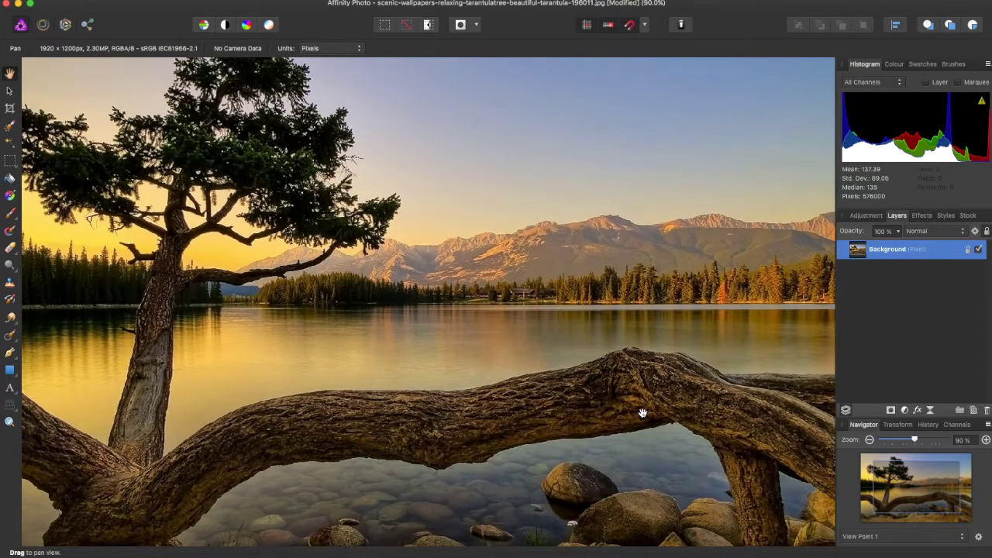
scroll(642, 414, "up", 10)
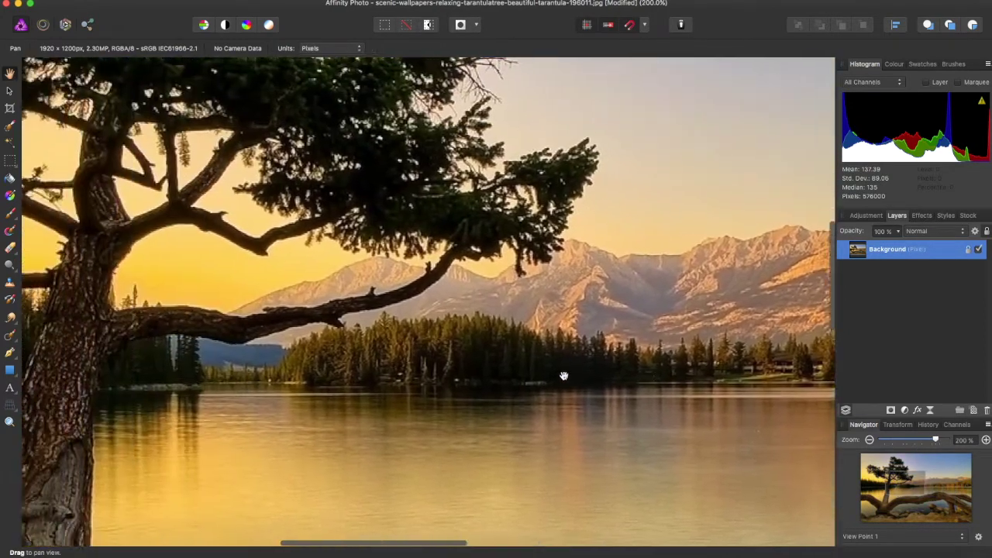
scroll(563, 376, "left", 5)
scroll(564, 376, "up", 2)
key("super+1")
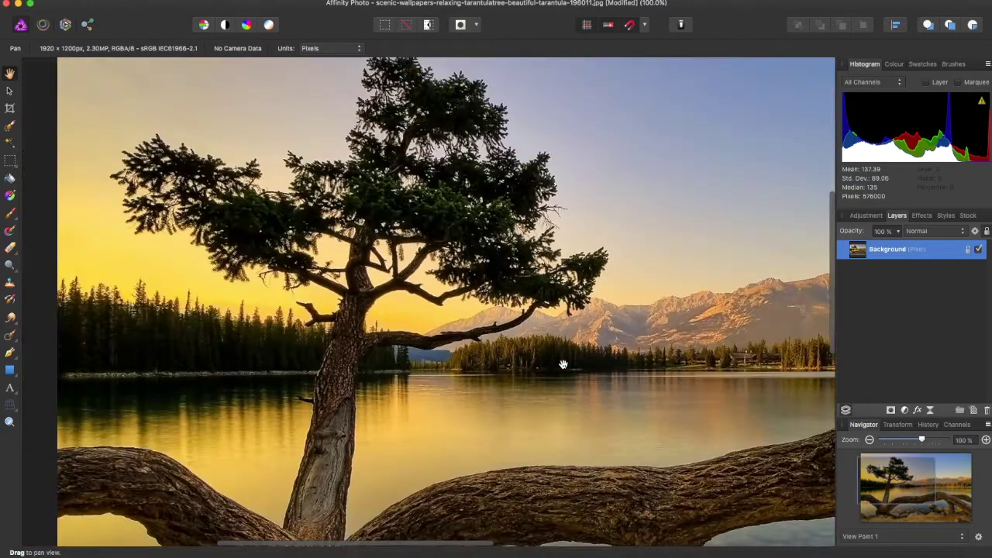
scroll(563, 364, "down", 2)
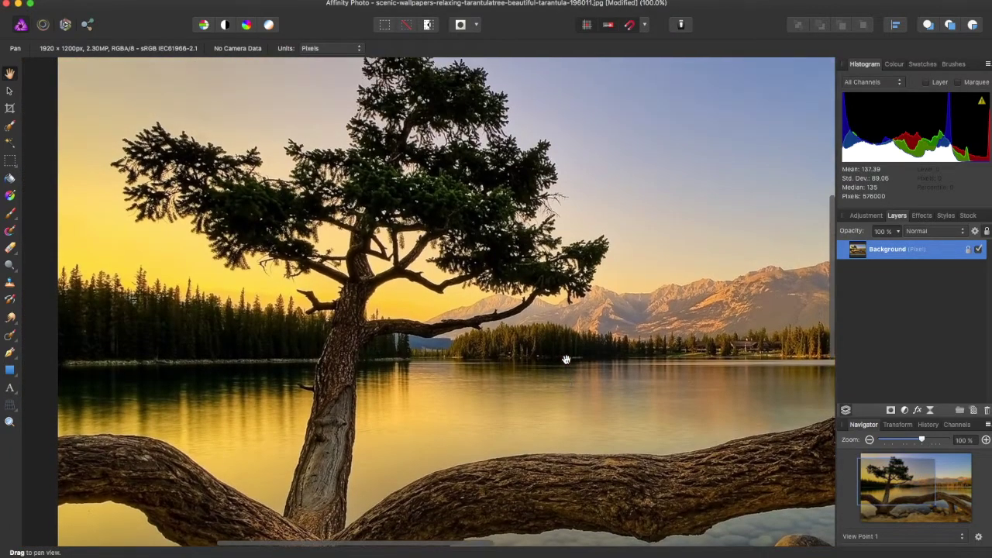
left_click(978, 537)
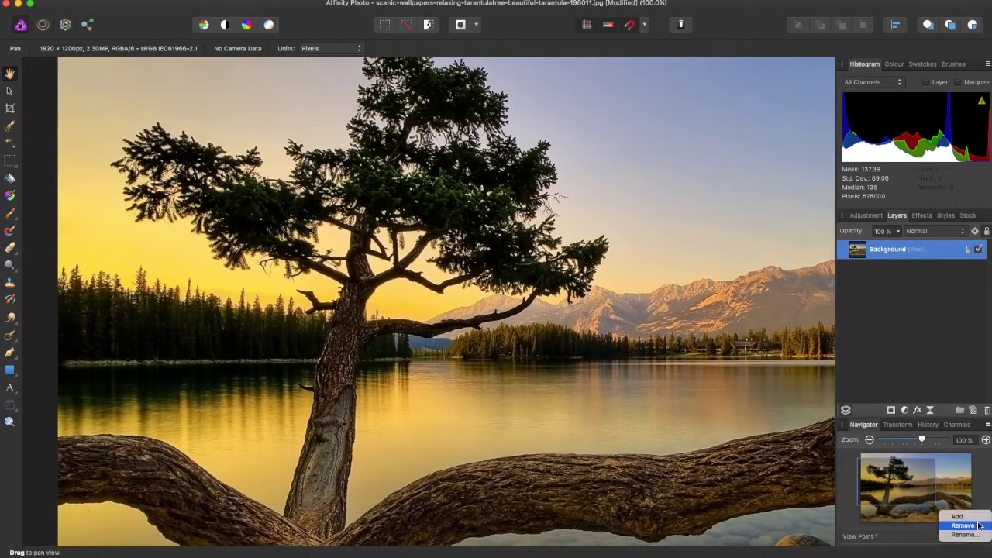
left_click(958, 516)
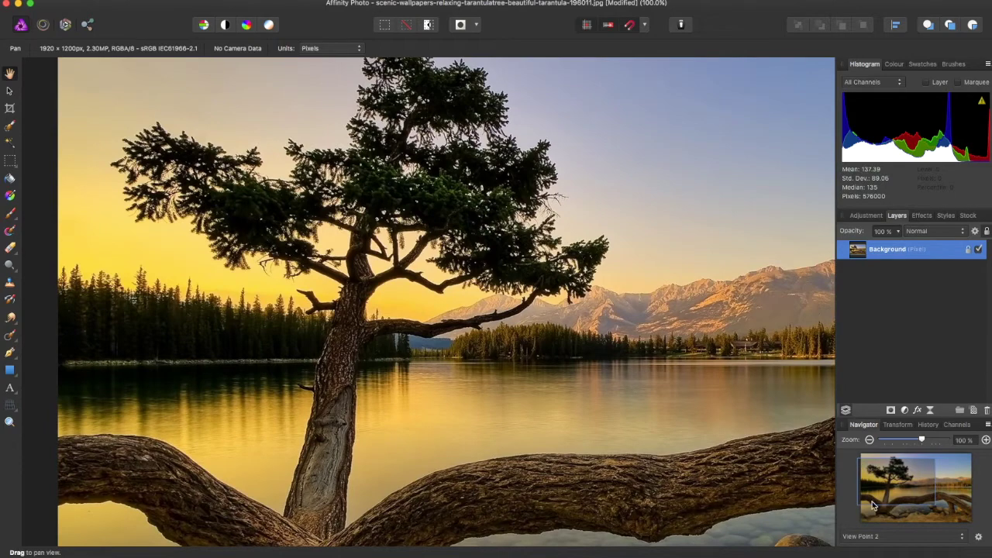
Zoom to 400% on the tree canopy and save it as a third view point.
key("super+plus")
key("super+plus")
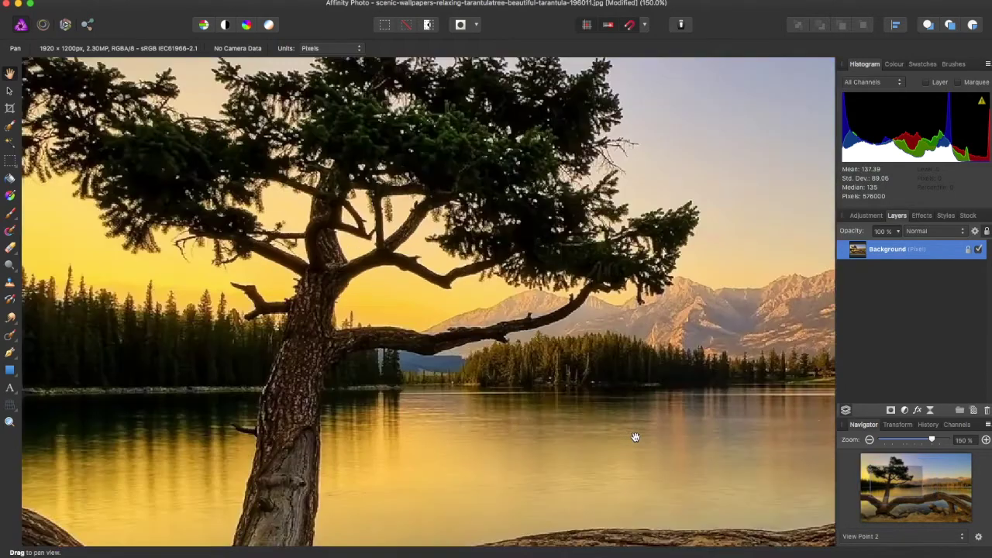
key("super+plus")
scroll(640, 426, "up", 10)
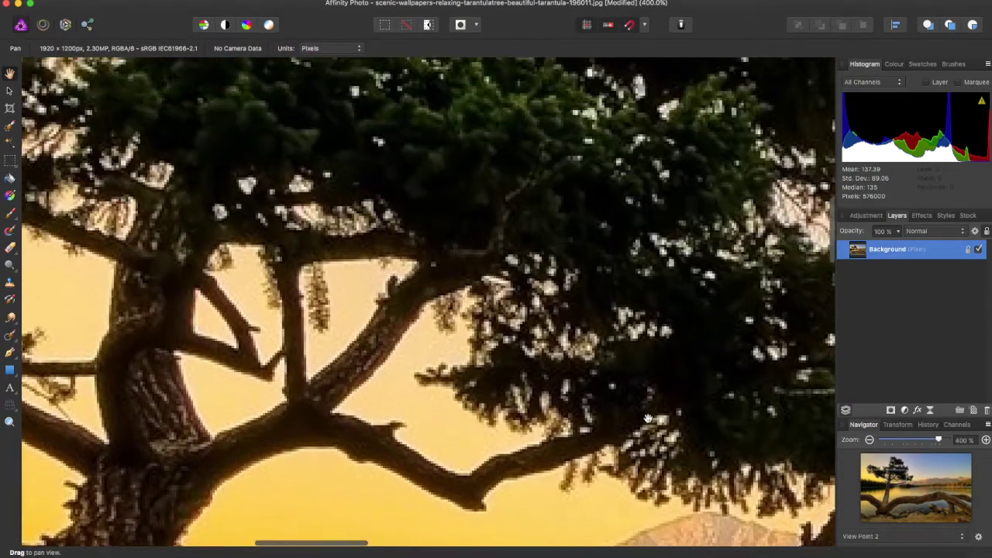
scroll(644, 415, "up", 5)
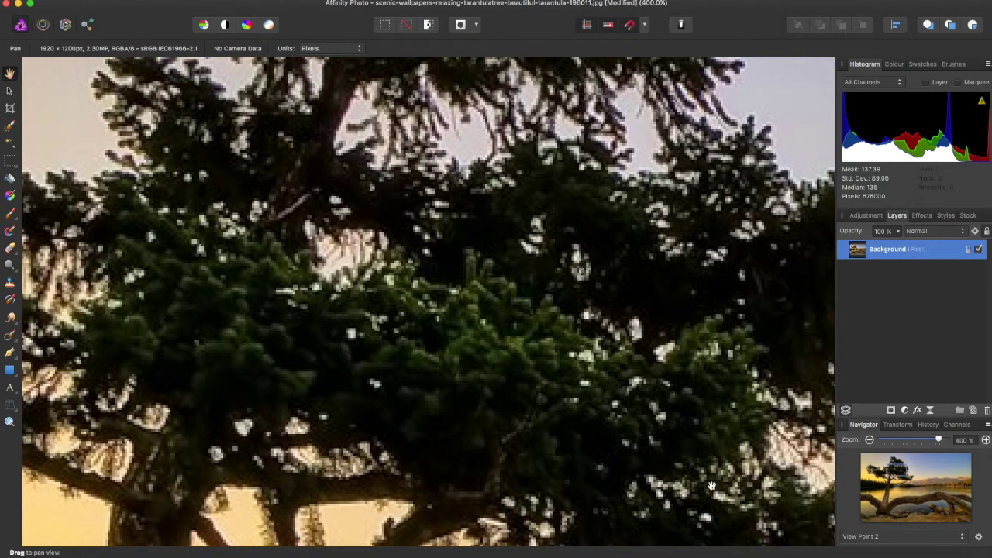
left_click(985, 539)
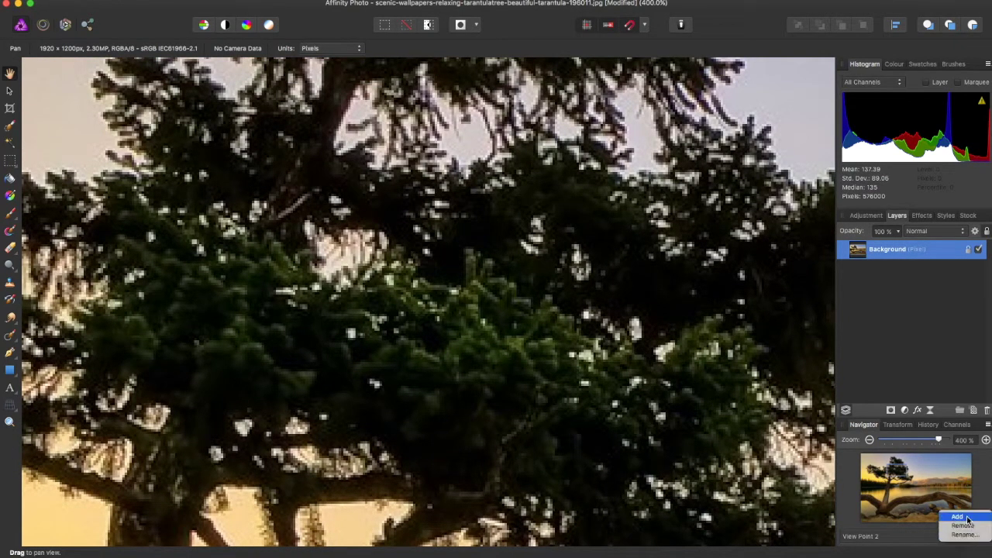
left_click(967, 521)
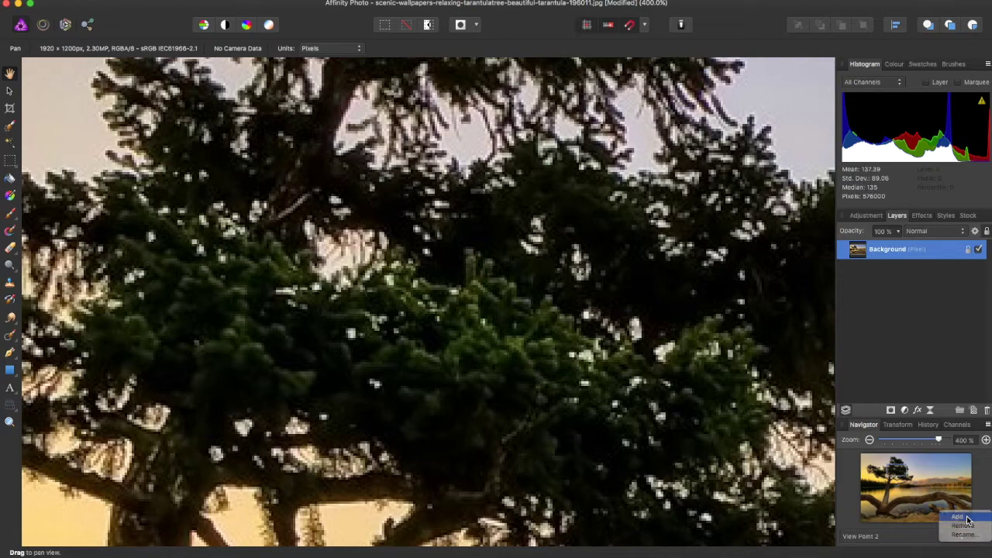
left_click(862, 535)
Step through View Points 1, 2 and 3, ending back on View Point 1's whole-photo view.
left_click(862, 520)
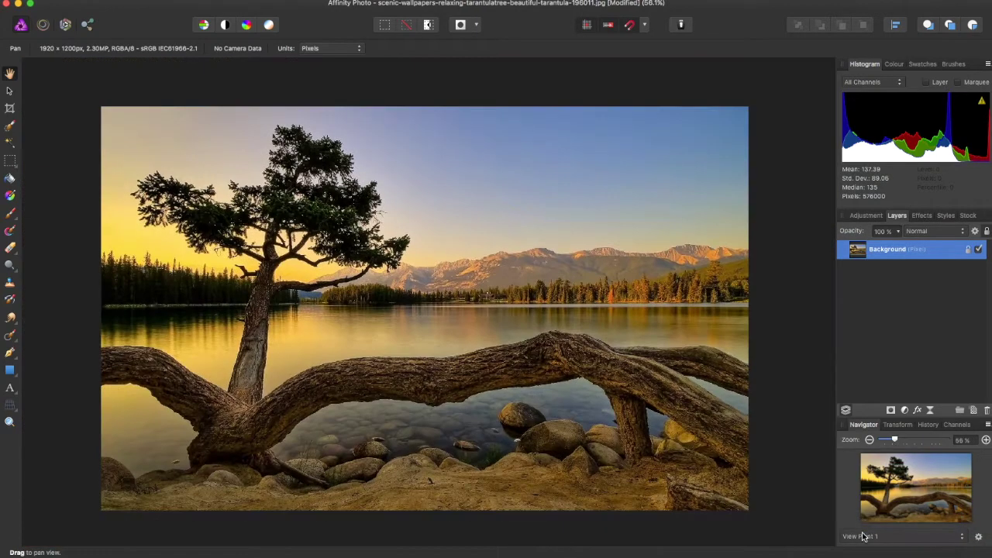
left_click(866, 539)
left_click(864, 516)
left_click(866, 536)
left_click(862, 545)
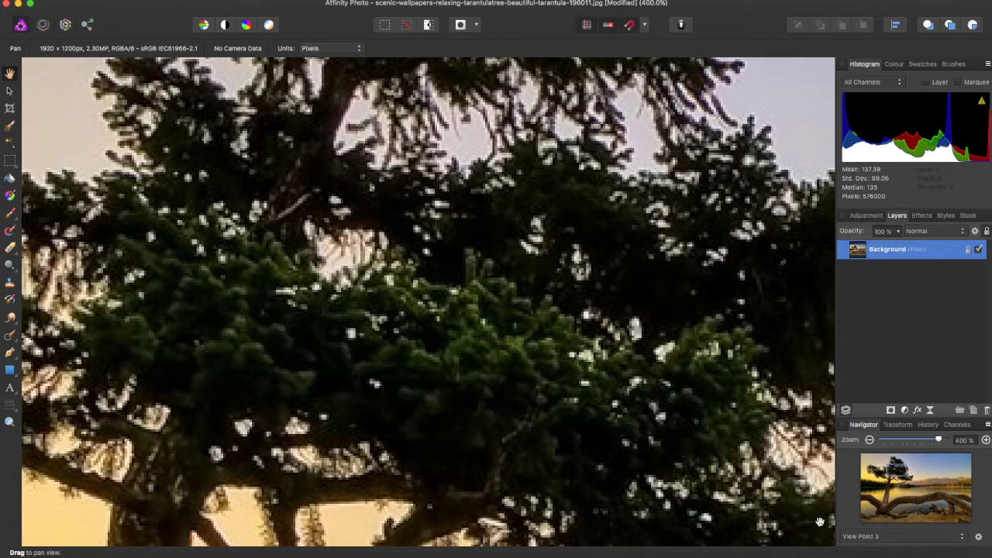
left_click(880, 538)
left_click(879, 540)
left_click(879, 541)
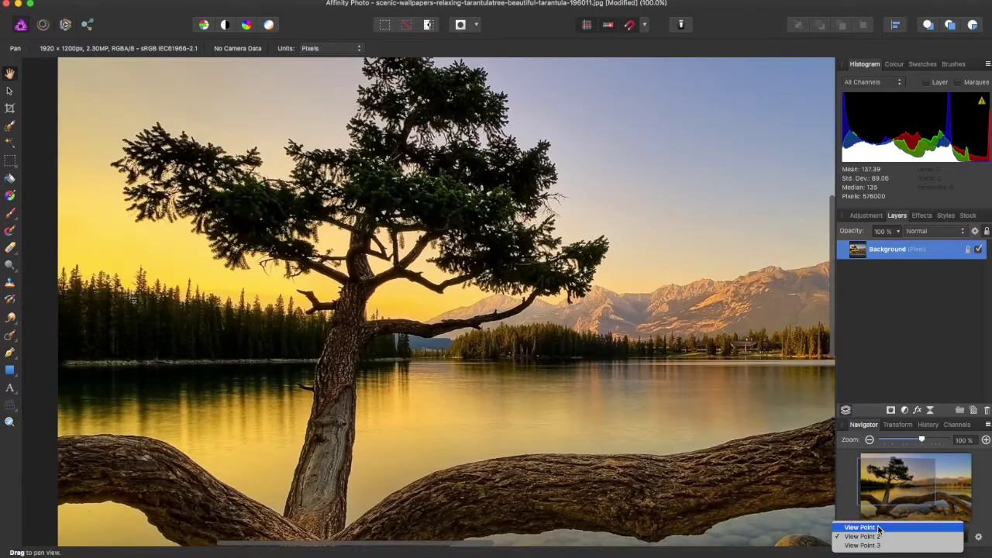
left_click(878, 532)
left_click(979, 538)
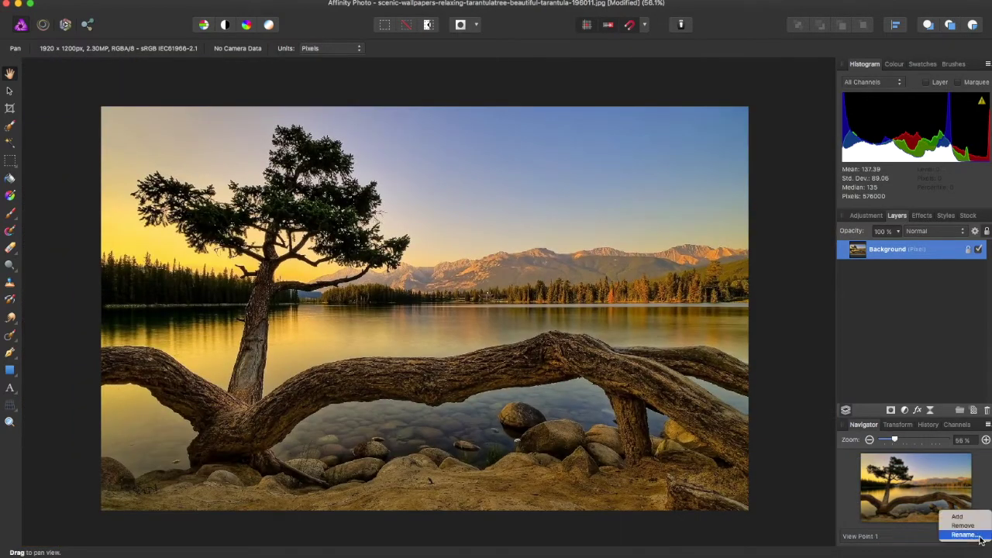
Rename the first two view points to 'Zoom to fit' and 'tree full'.
left_click(957, 524)
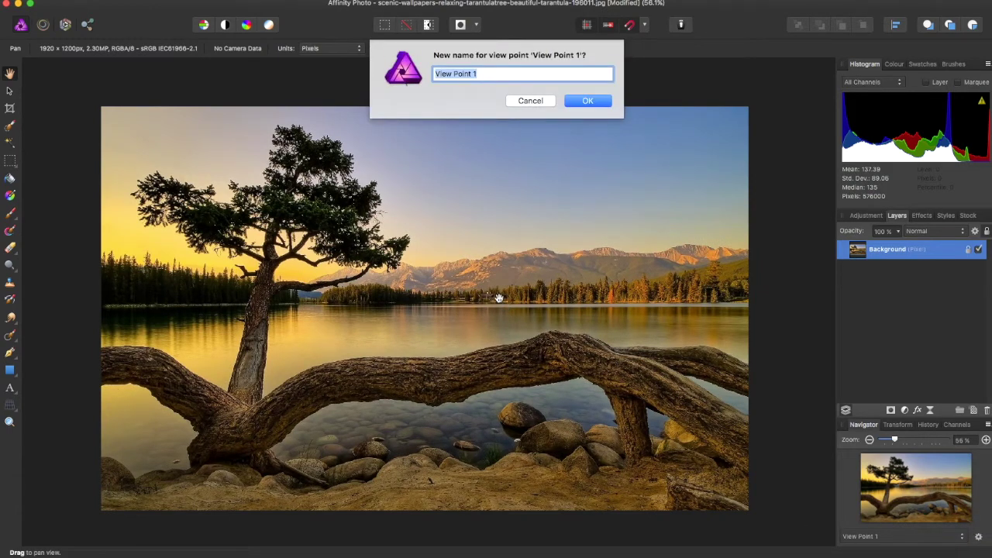
type("Zoom to fit")
key("Return")
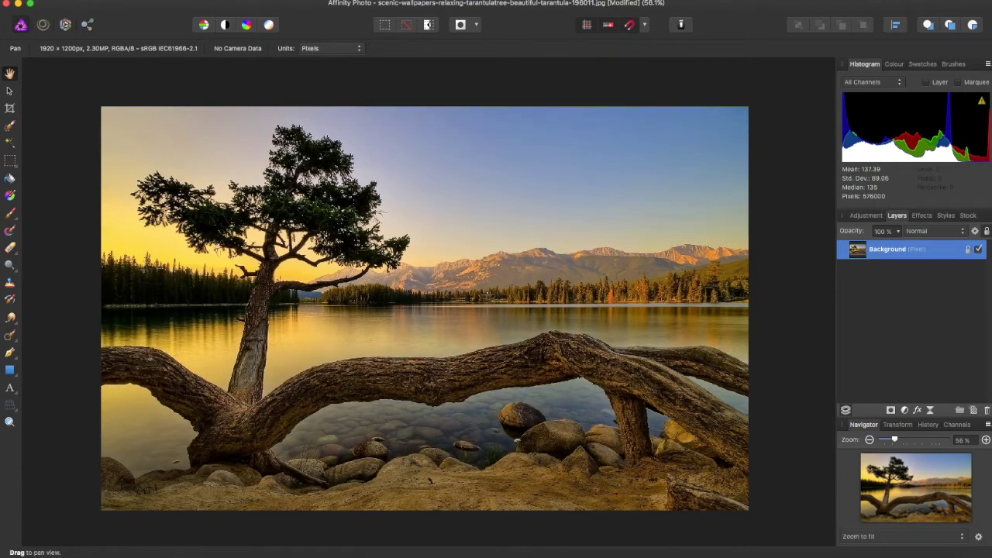
left_click(950, 536)
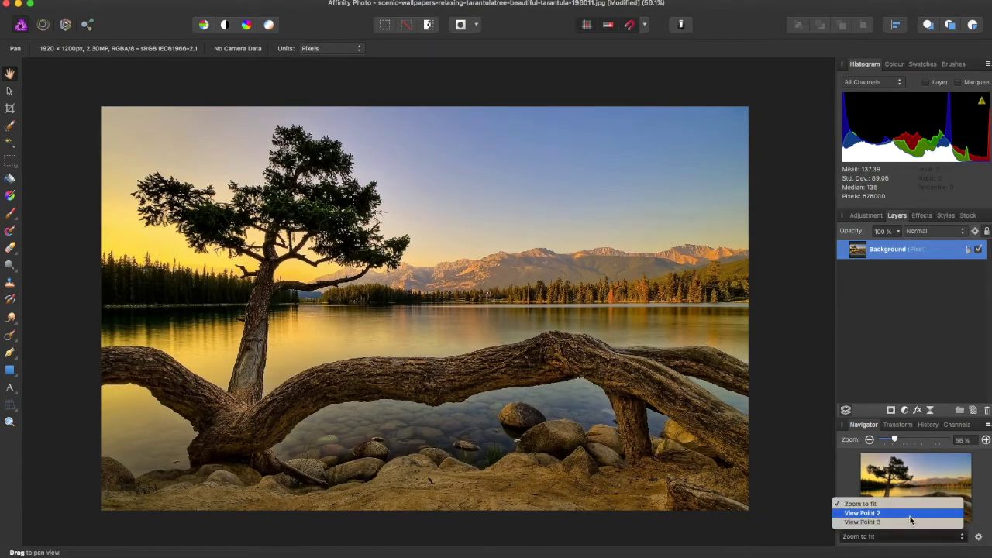
left_click(912, 521)
left_click(980, 538)
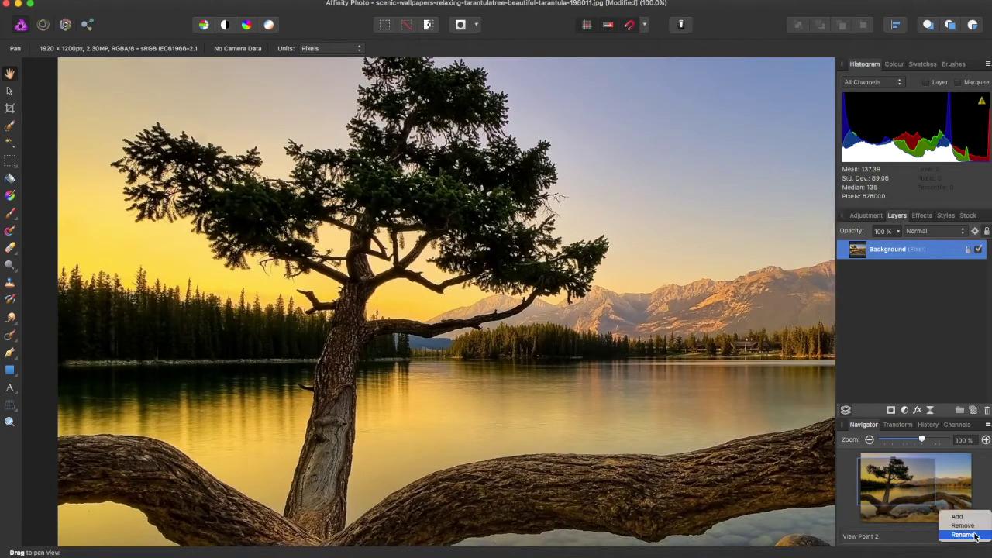
left_click(963, 535)
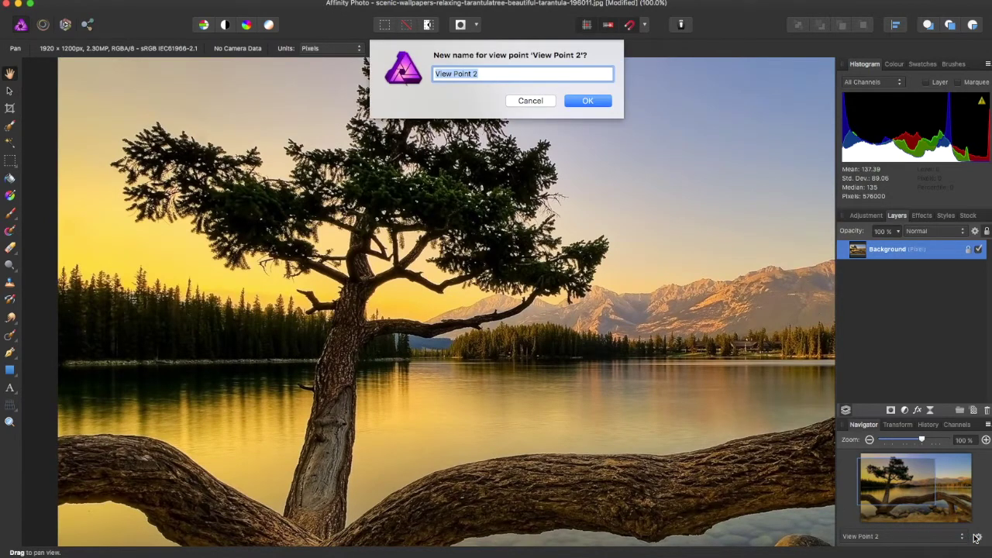
type("Sca")
key("Return")
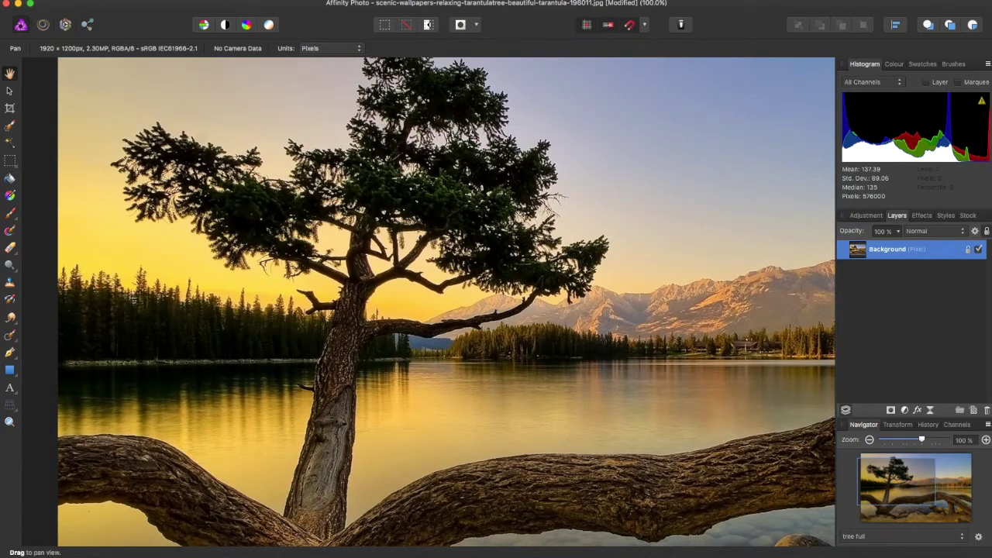
Rename the canopy close-up to 'tree zoomed', then return to the Zoom to fit view.
left_click(879, 535)
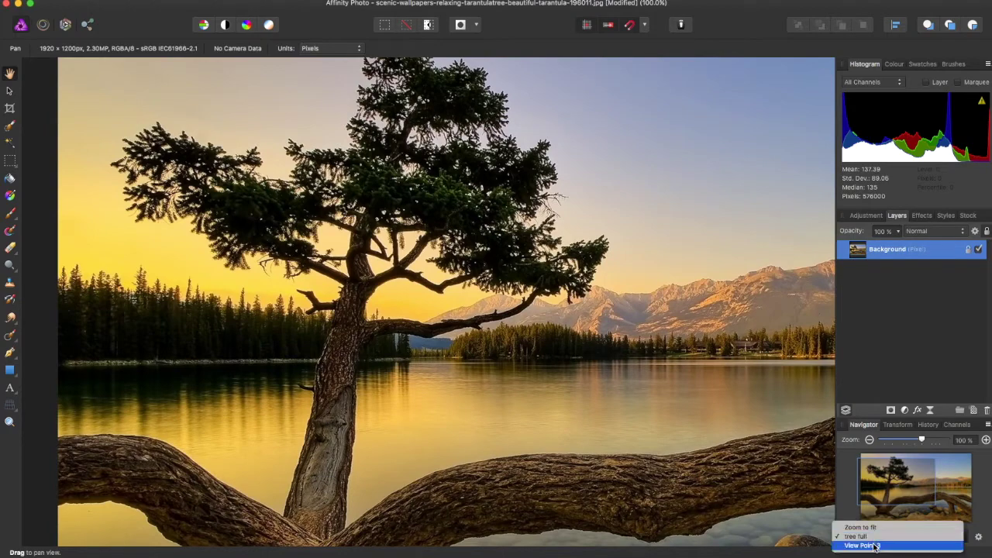
left_click(878, 546)
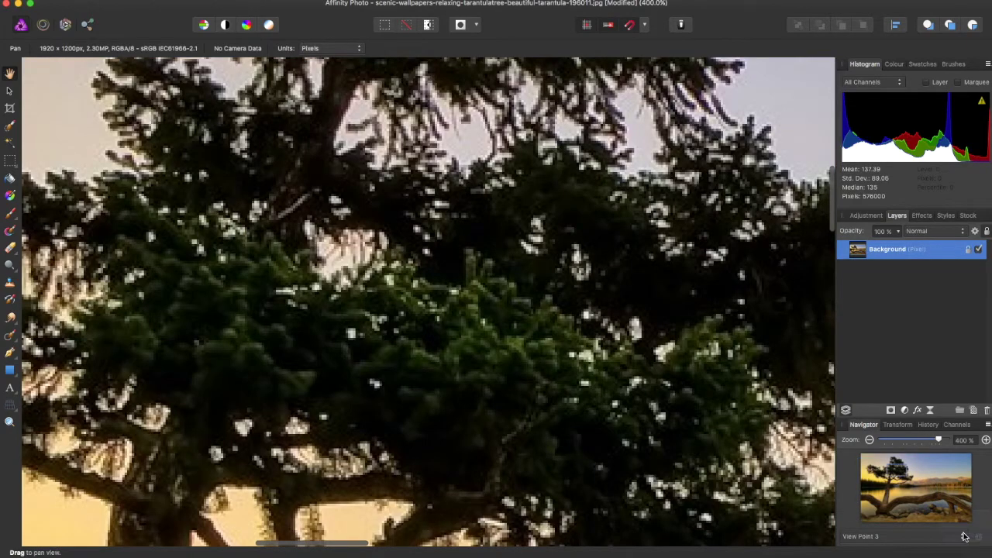
left_click(965, 537)
type("tree zoomed")
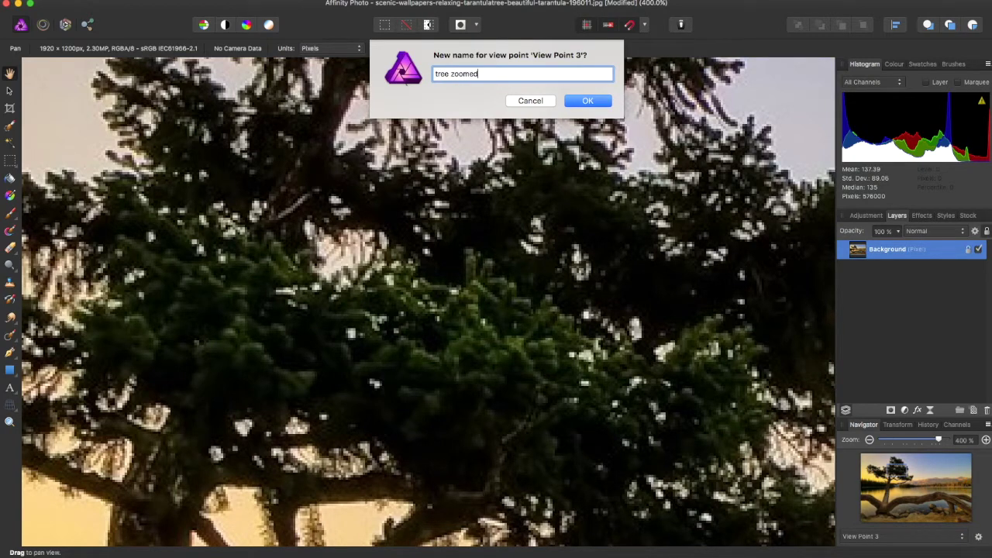
key("Return")
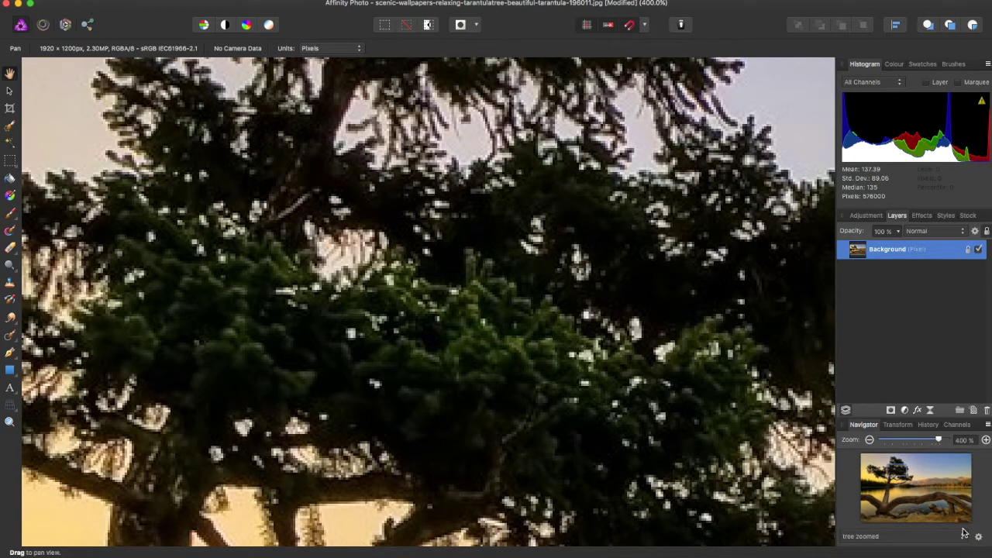
left_click(959, 536)
left_click(942, 527)
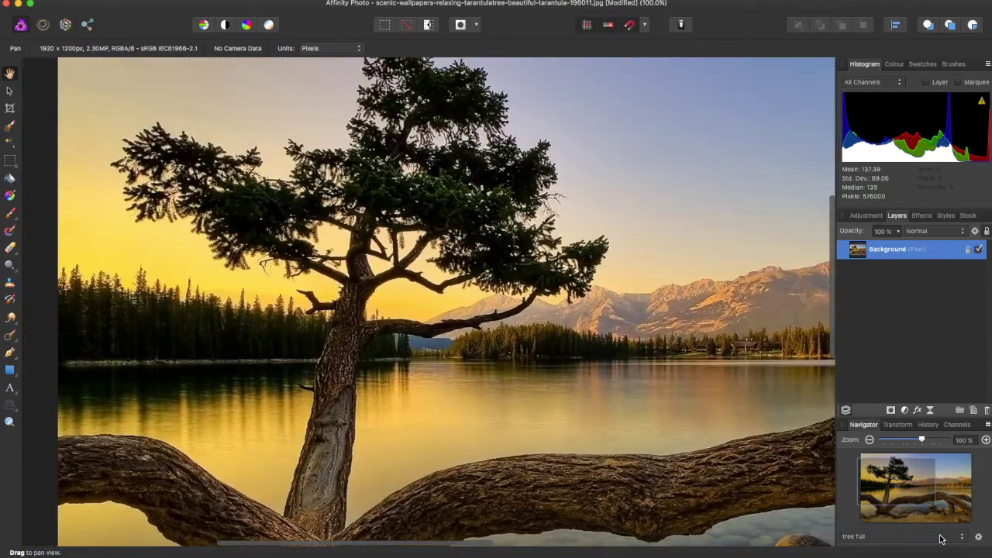
left_click(939, 536)
left_click(936, 528)
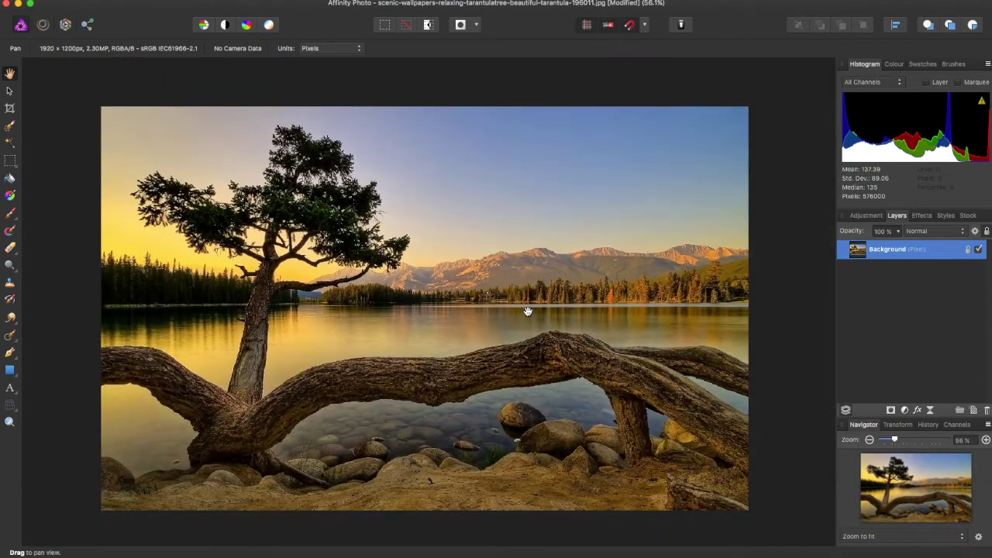
On the tree zoomed view point, blur the upper-left canopy with the Blur Brush.
left_click(869, 537)
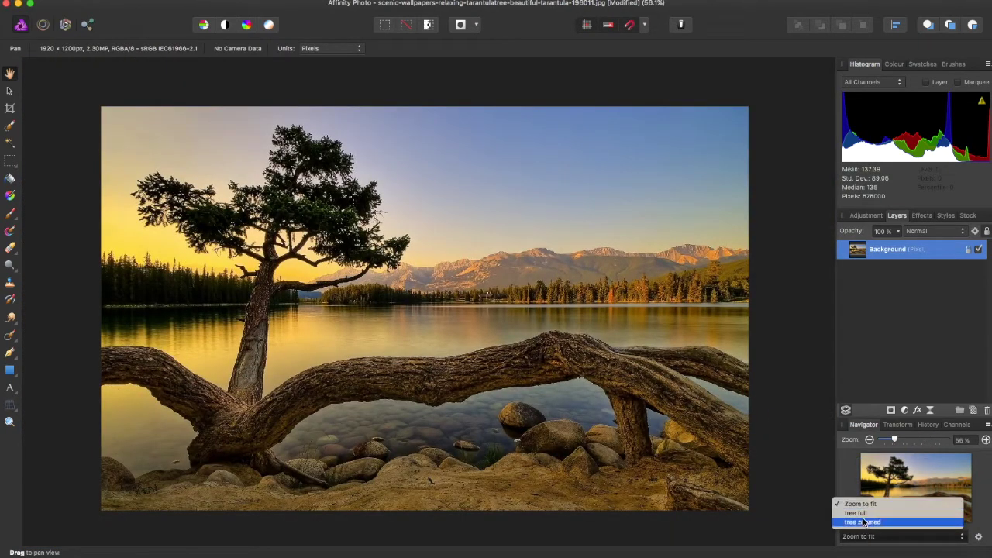
left_click(860, 523)
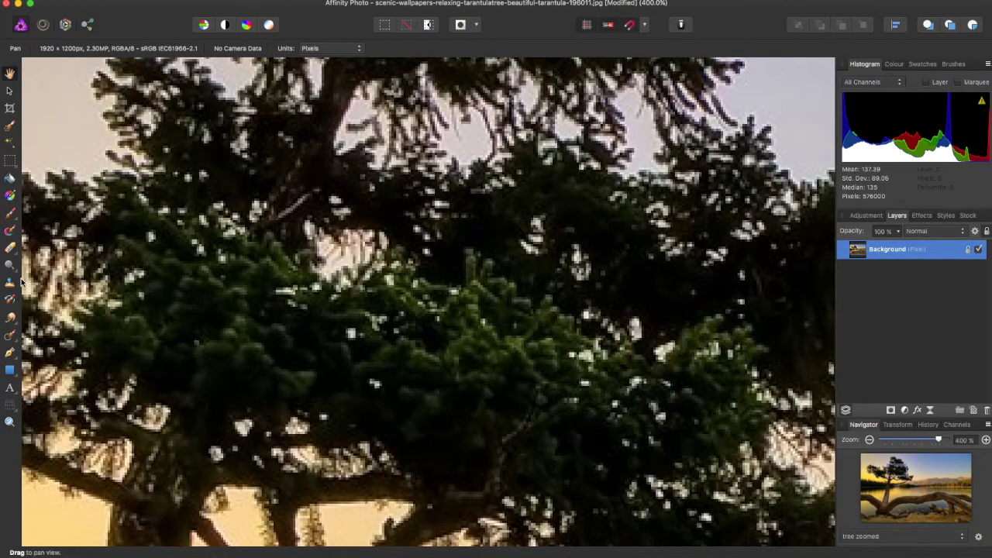
left_click(13, 248)
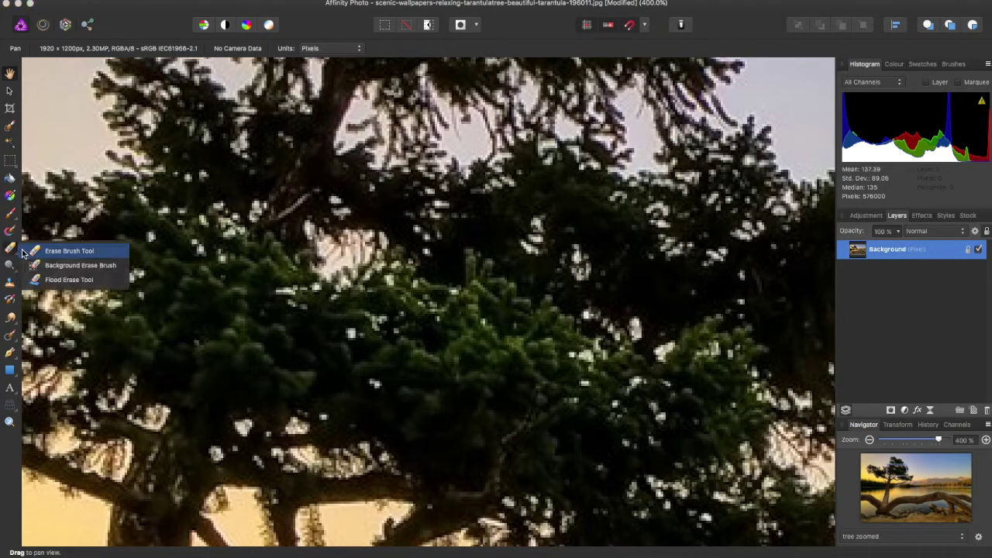
left_click(31, 251)
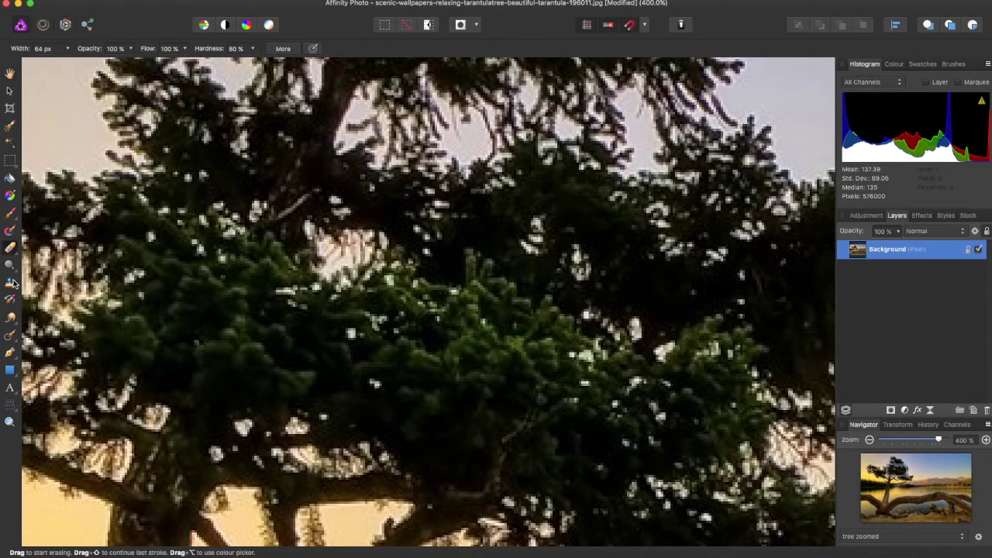
left_click(12, 318)
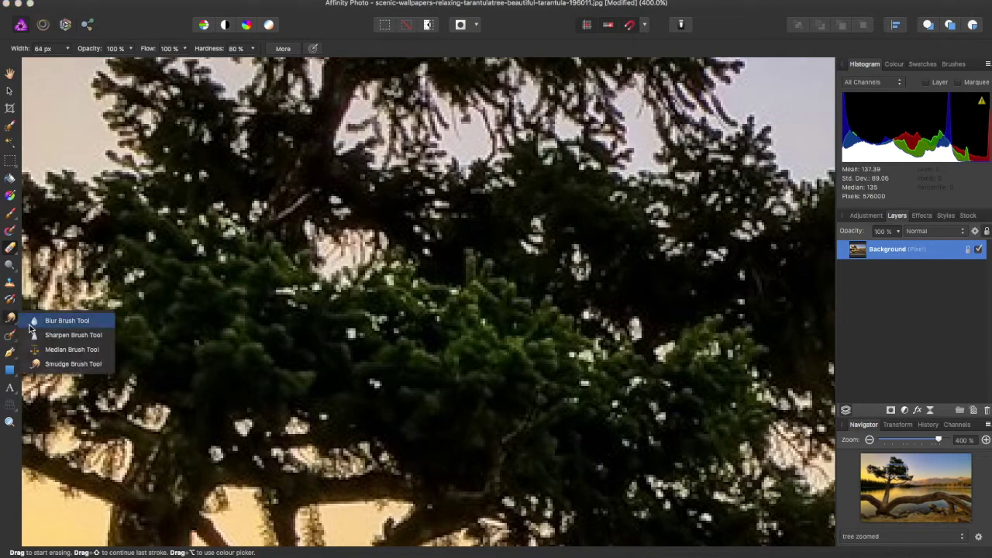
left_click(44, 317)
mouse_move(62, 217)
left_mouse_down()
mouse_move(89, 261)
mouse_move(222, 328)
mouse_move(517, 377)
mouse_move(235, 266)
mouse_move(233, 133)
mouse_move(571, 222)
mouse_move(576, 406)
mouse_move(774, 334)
mouse_move(700, 212)
left_mouse_up()
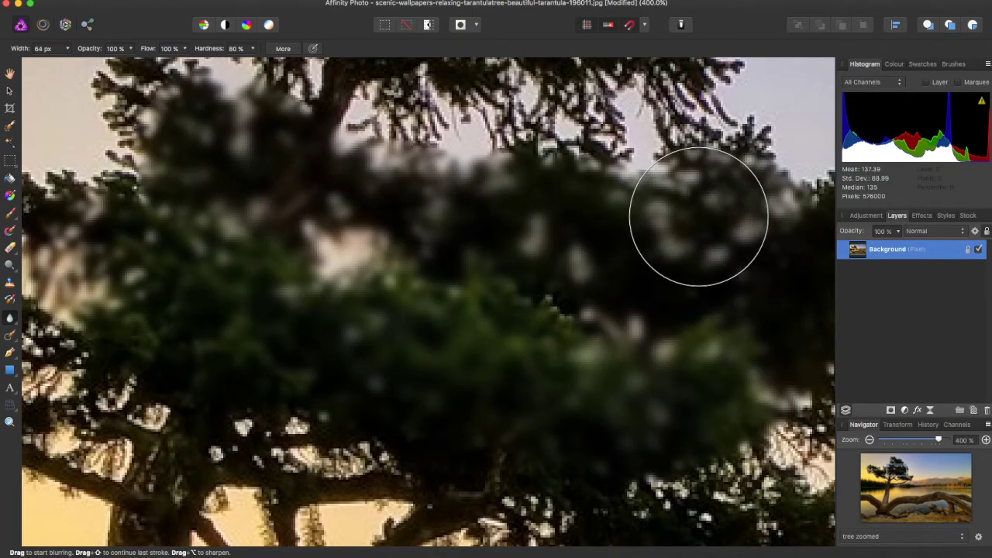
From the Zoom to fit view, blur the treetop foliage with another stroke.
left_click(902, 539)
left_click(861, 518)
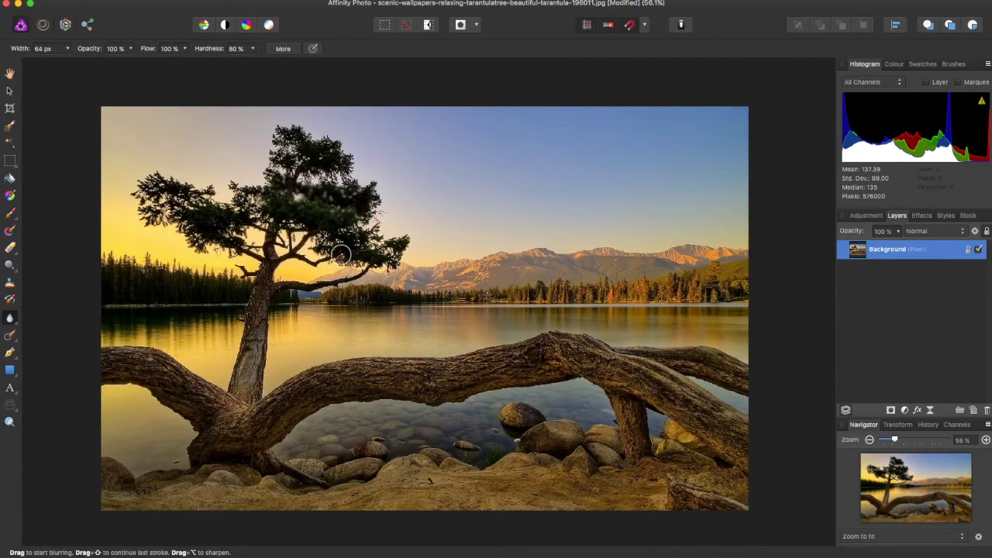
mouse_move(393, 251)
left_mouse_down()
mouse_move(347, 210)
mouse_move(362, 193)
mouse_move(293, 162)
mouse_move(331, 149)
mouse_move(339, 168)
mouse_move(287, 137)
mouse_move(274, 174)
mouse_move(234, 190)
mouse_move(244, 212)
mouse_move(220, 230)
mouse_move(149, 175)
mouse_move(165, 197)
mouse_move(153, 211)
mouse_move(176, 194)
mouse_move(210, 194)
mouse_move(185, 217)
mouse_move(239, 241)
mouse_move(230, 216)
mouse_move(208, 212)
mouse_move(196, 238)
mouse_move(158, 220)
mouse_move(202, 243)
mouse_move(245, 229)
mouse_move(262, 207)
mouse_move(353, 261)
mouse_move(399, 244)
mouse_move(366, 221)
mouse_move(368, 196)
mouse_move(339, 159)
mouse_move(316, 137)
mouse_move(289, 134)
left_mouse_up()
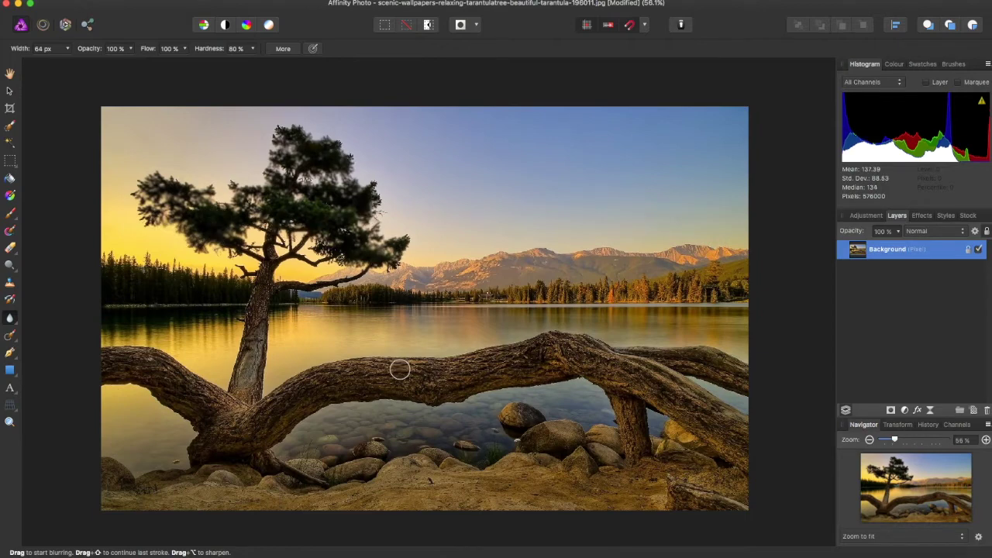